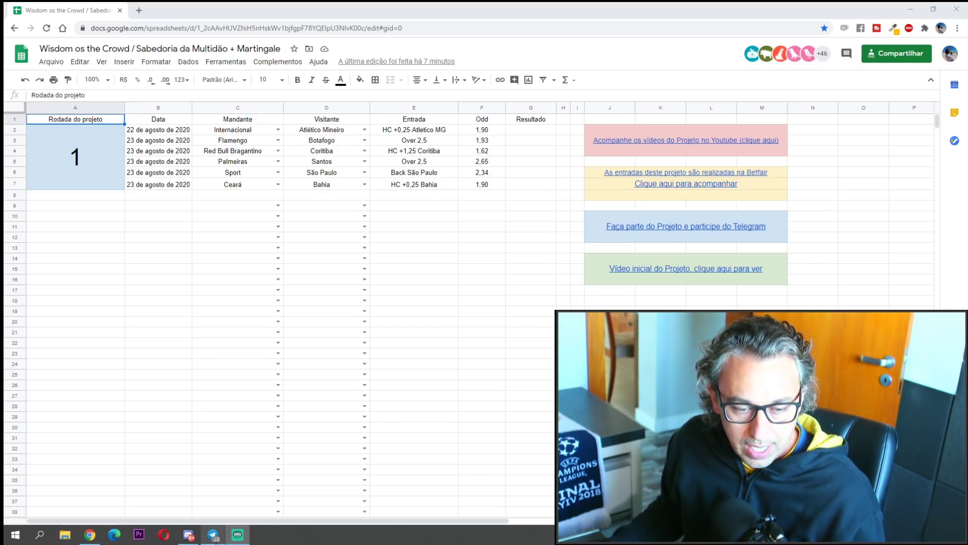
Switch to Telegram to read the Rodada 1 poll on the entry with most value, and return to the spreadsheet.
click(213, 539)
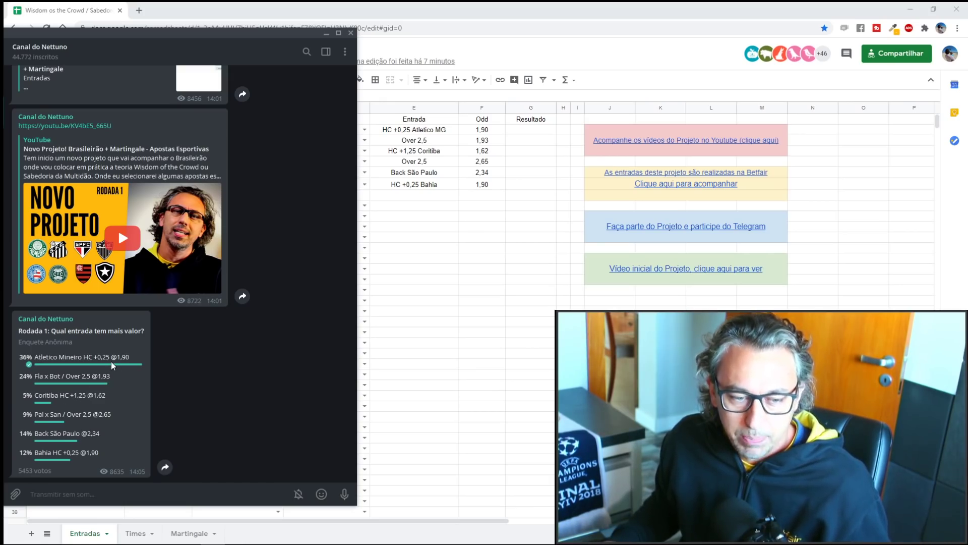
mouse_move(111, 361)
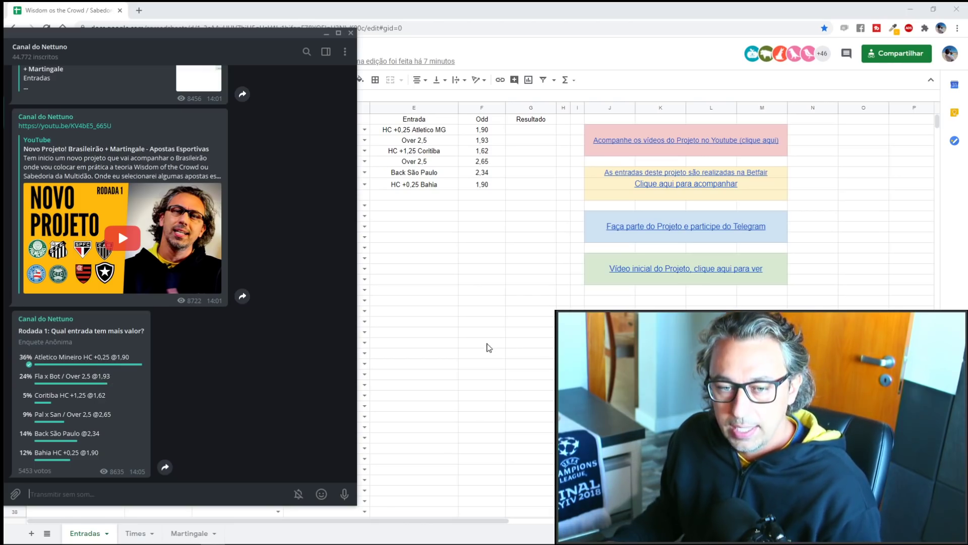
click(488, 347)
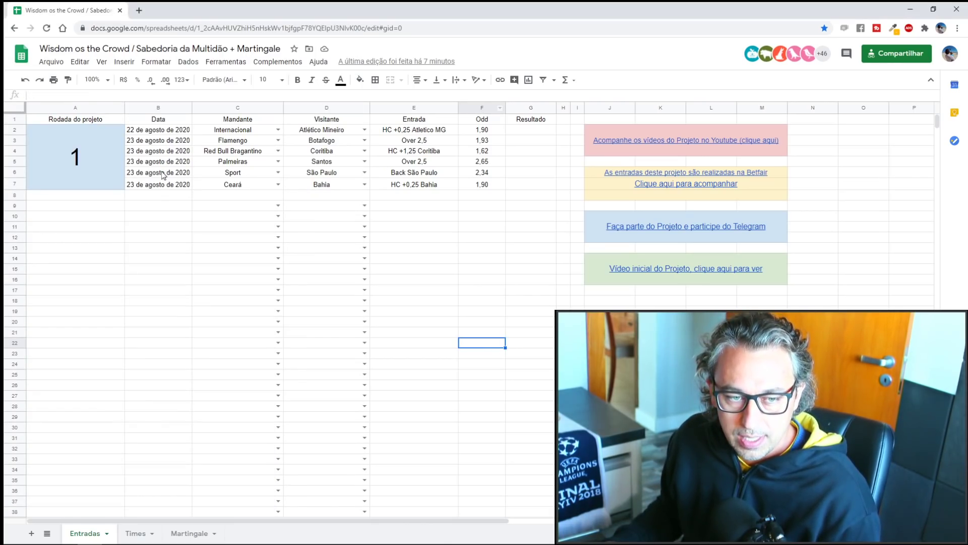
Highlight the dates of the last three matches and the Resultado cells G2:G7 on the Entradas sheet.
drag(162, 162, 169, 187)
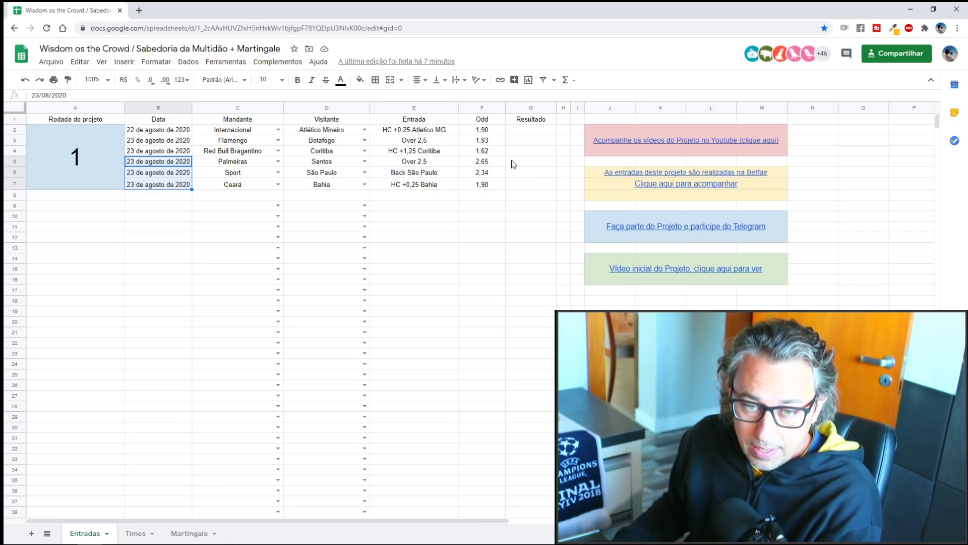
drag(520, 133, 512, 189)
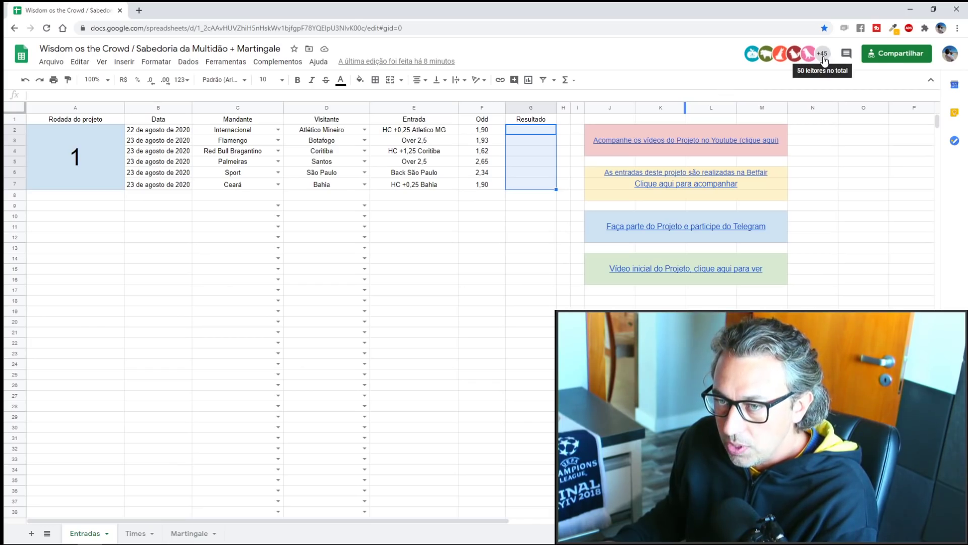
Look through the Times and Martingale sheets and show the file option for making a copy of the spreadsheet.
click(135, 533)
click(86, 533)
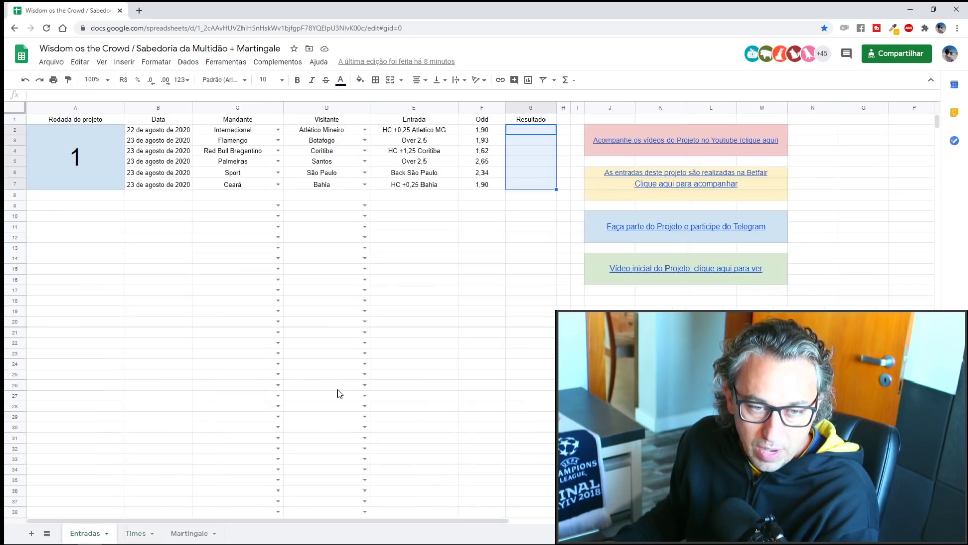
click(194, 533)
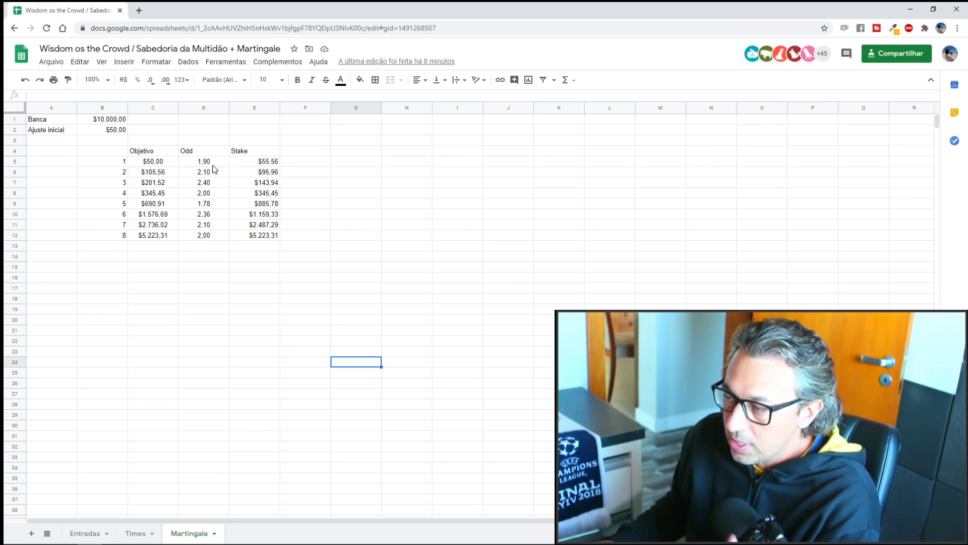
click(44, 63)
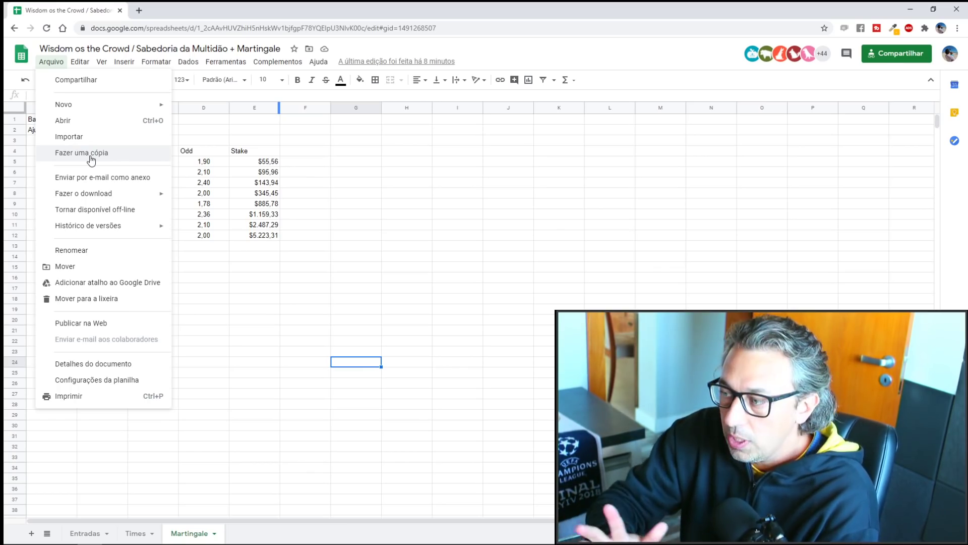
click(408, 286)
Clear the odds below the first row of the Martingale table, cells D6:D13.
drag(204, 172, 205, 251)
key(Delete)
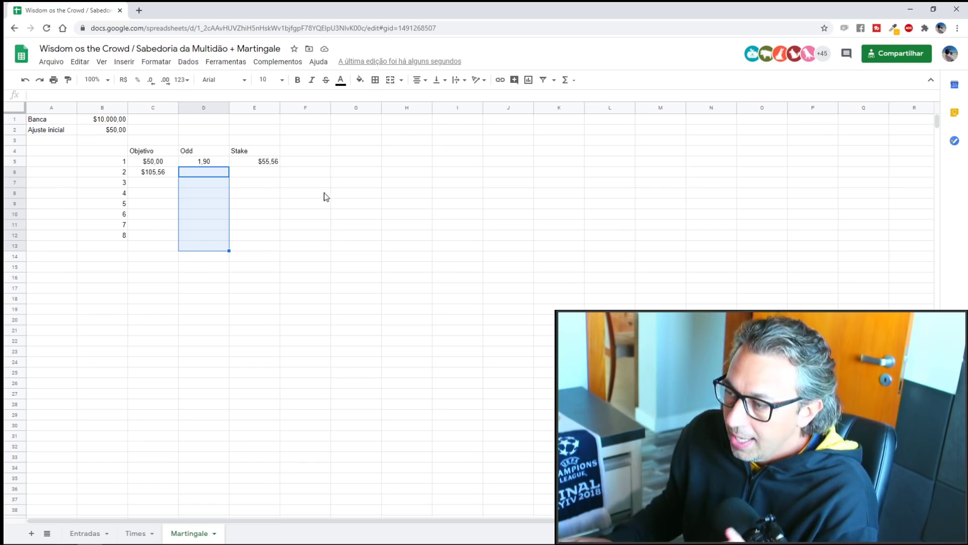
click(336, 267)
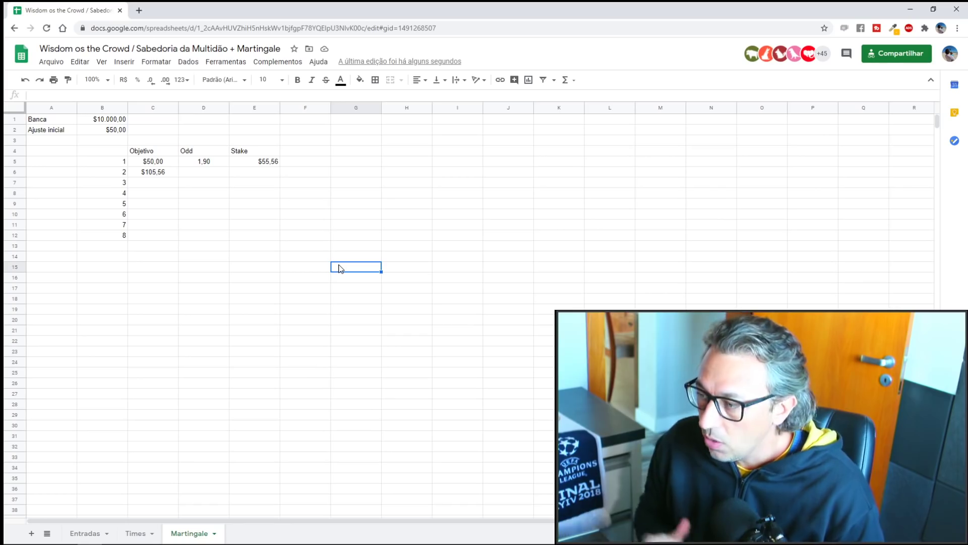
Review the Banca and Ajuste inicial values, check the first match's entry and odd on Entradas, and return to Martingale.
click(120, 119)
click(105, 132)
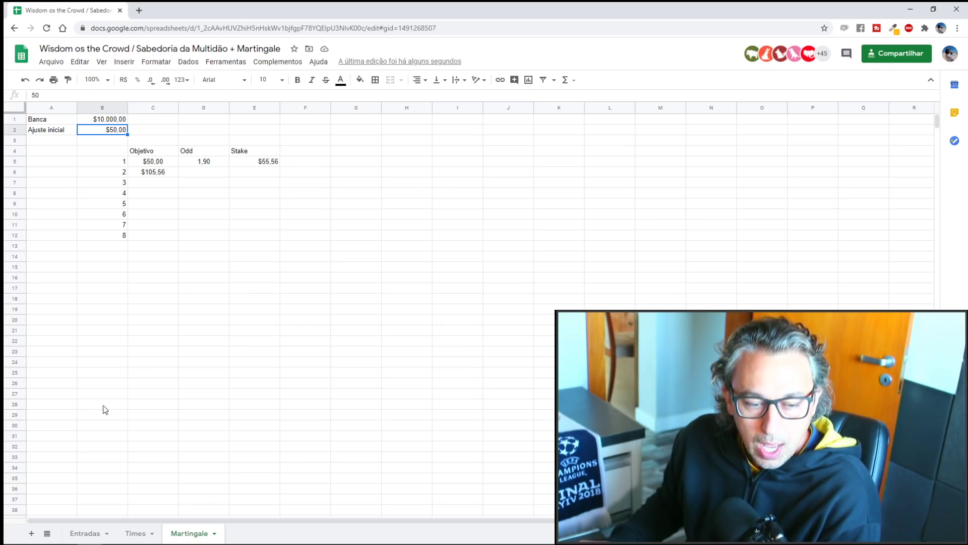
click(90, 534)
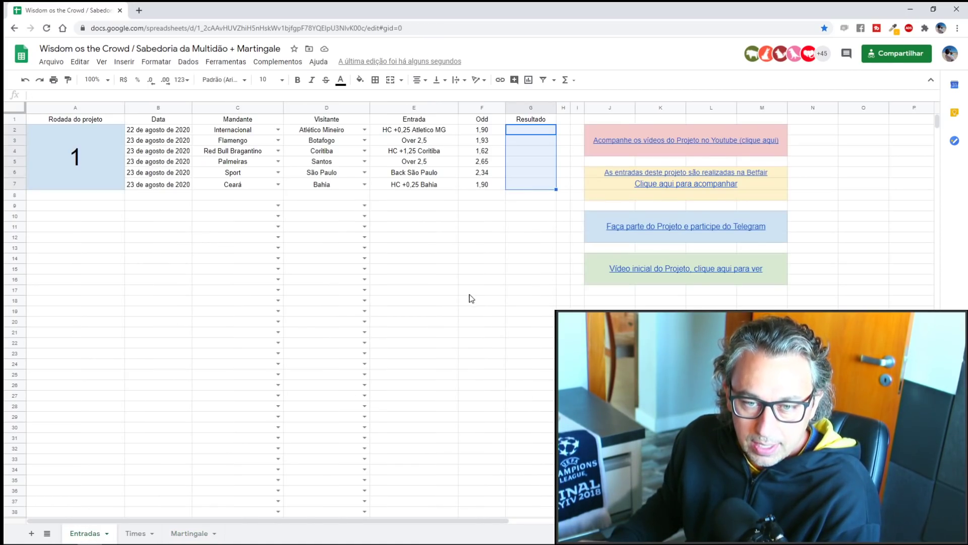
click(449, 133)
click(486, 132)
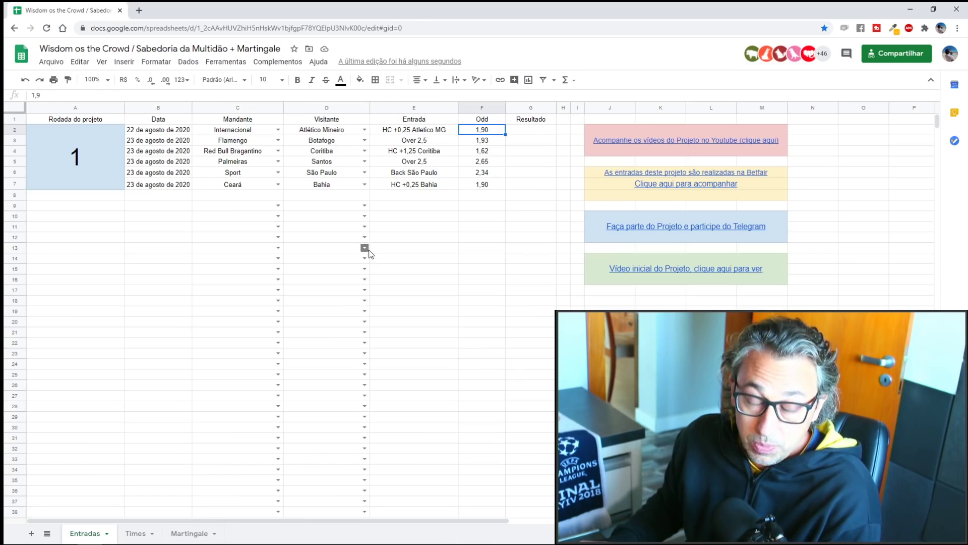
click(193, 533)
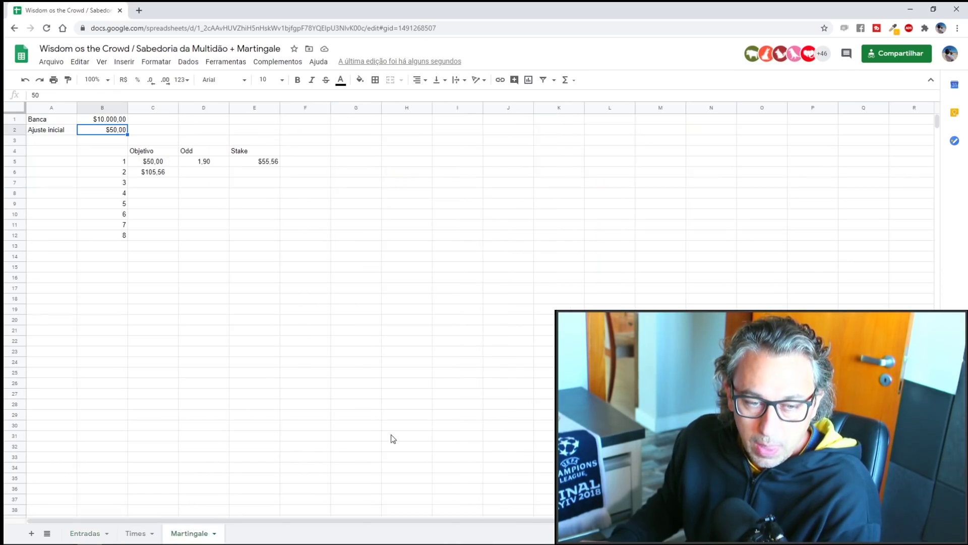
Set the odd for row 1 of the Martingale table to 1,98.
click(207, 163)
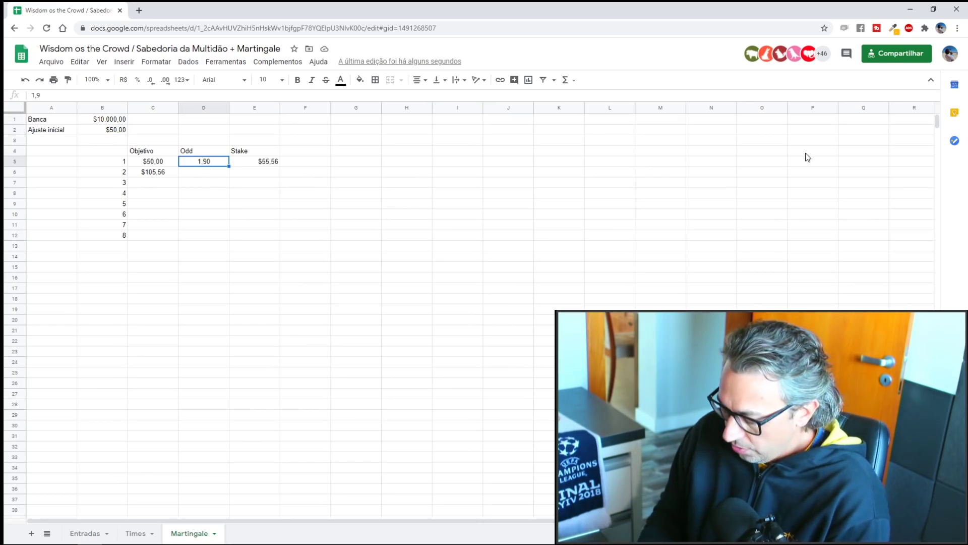
text(1,98)
key(Return)
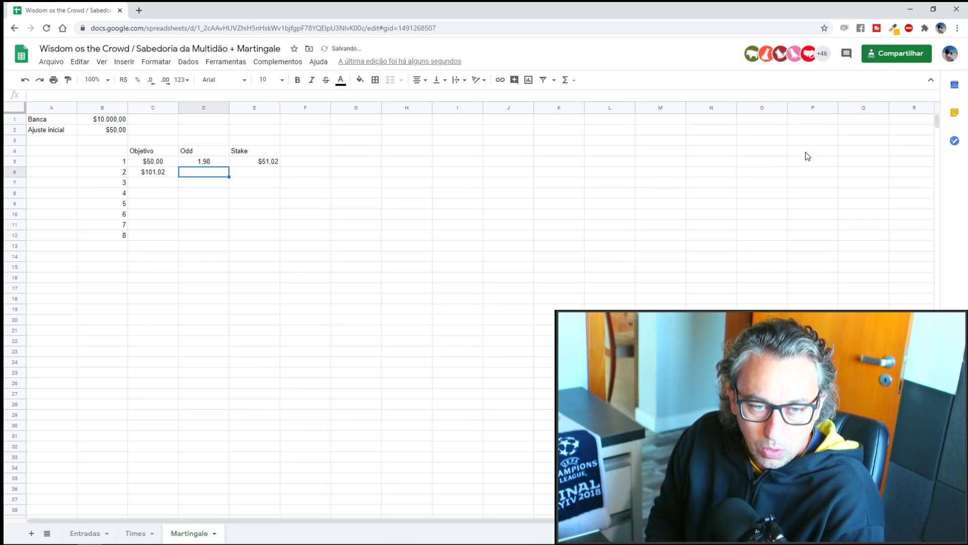
key(Up)
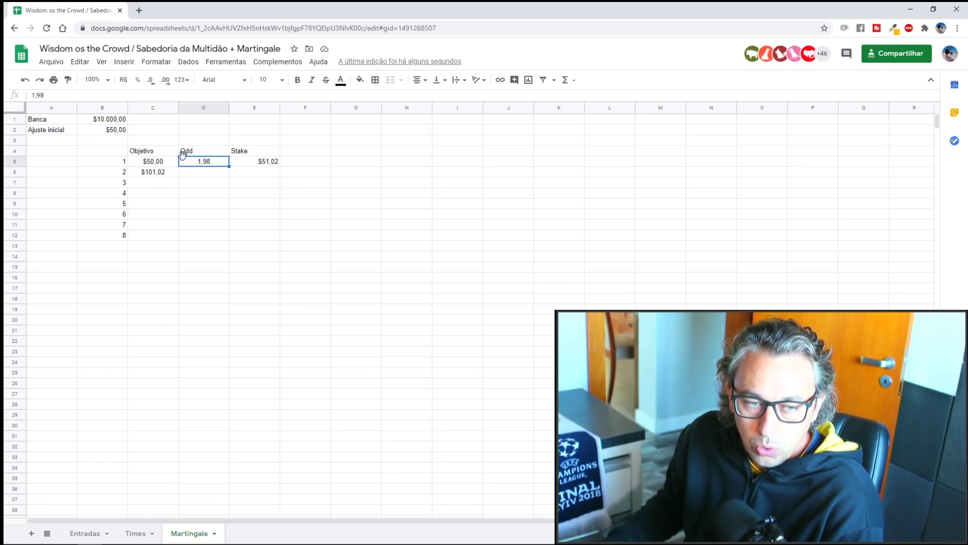
key(Left)
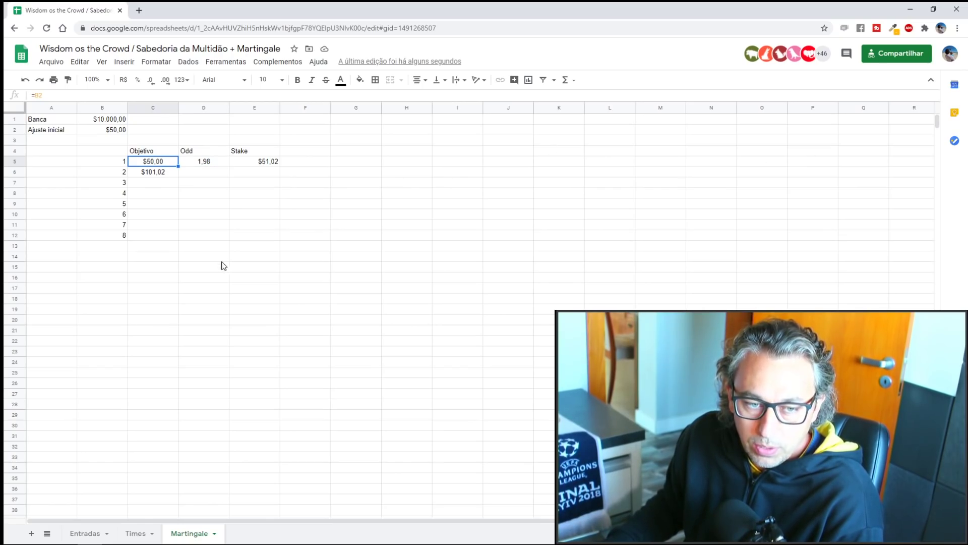
Set the odd for row 1 of the Martingale table to 1,90.
click(216, 166)
text(1,9)
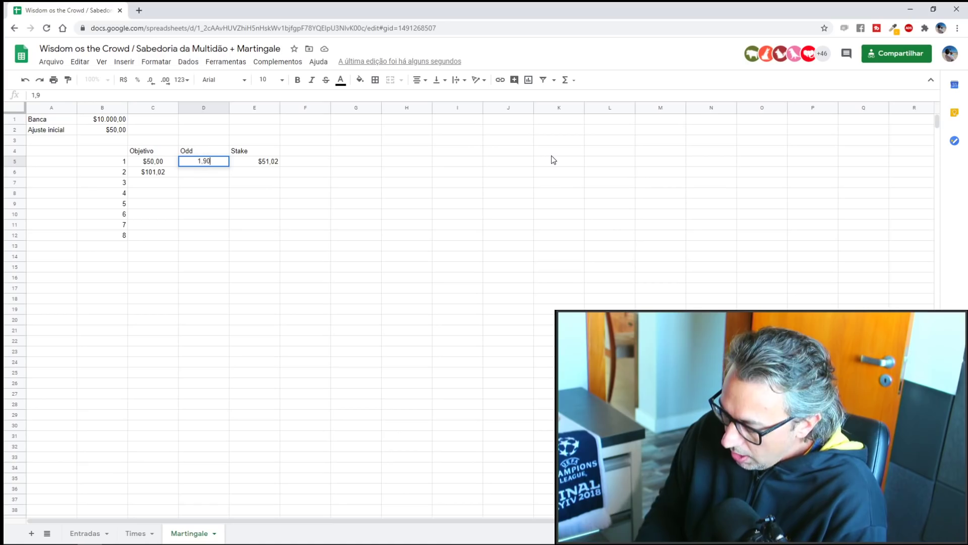
text(0)
key(Return)
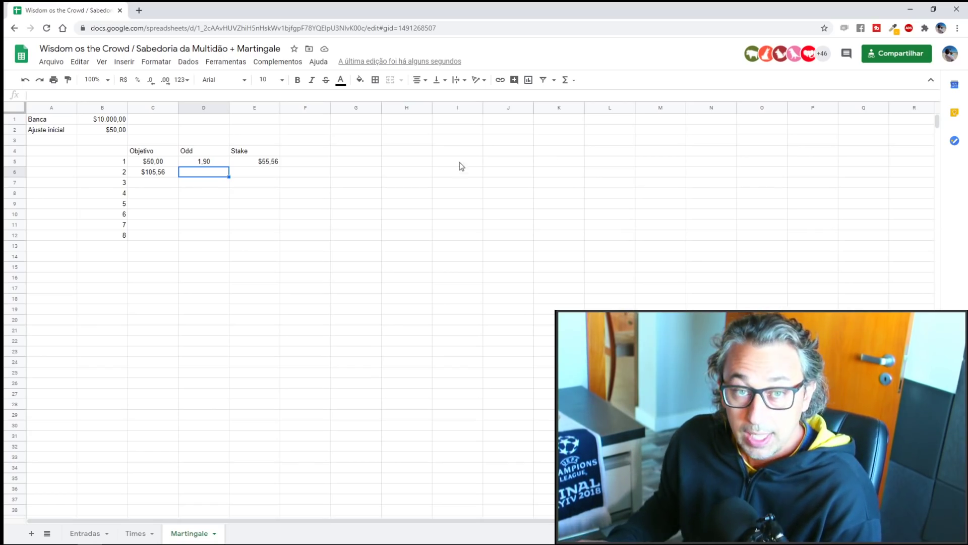
Enter the odds 2,12 for row 2 and 2 for row 3 of the Martingale table.
click(165, 175)
click(203, 174)
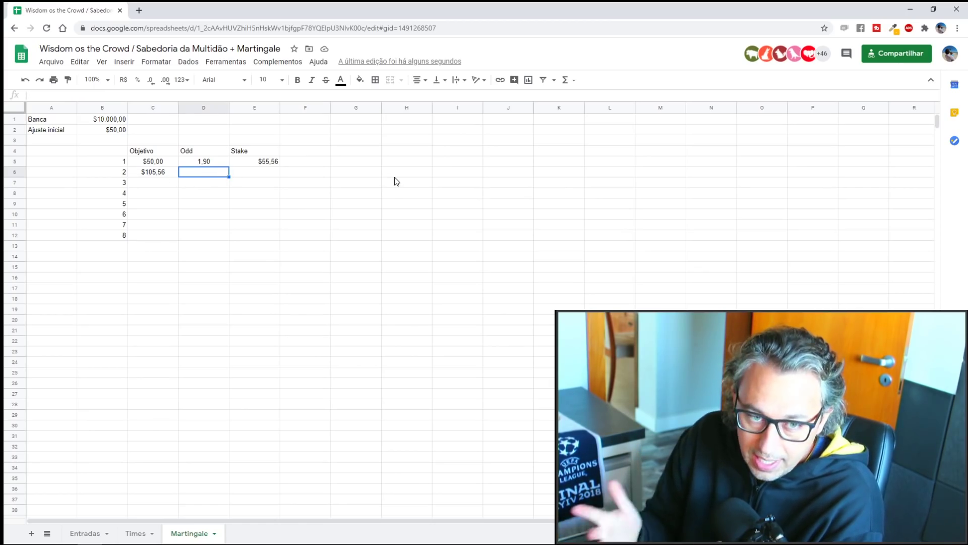
text(2,12)
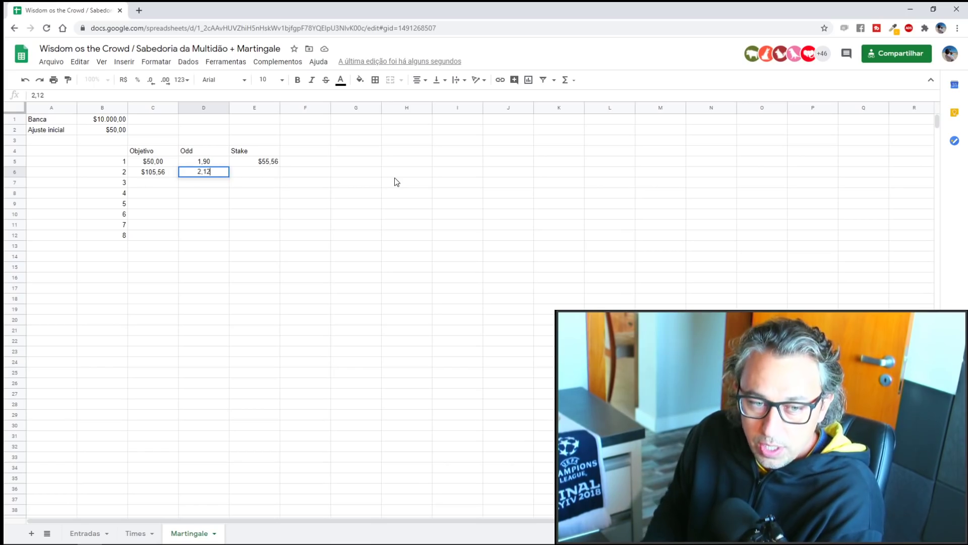
key(Return)
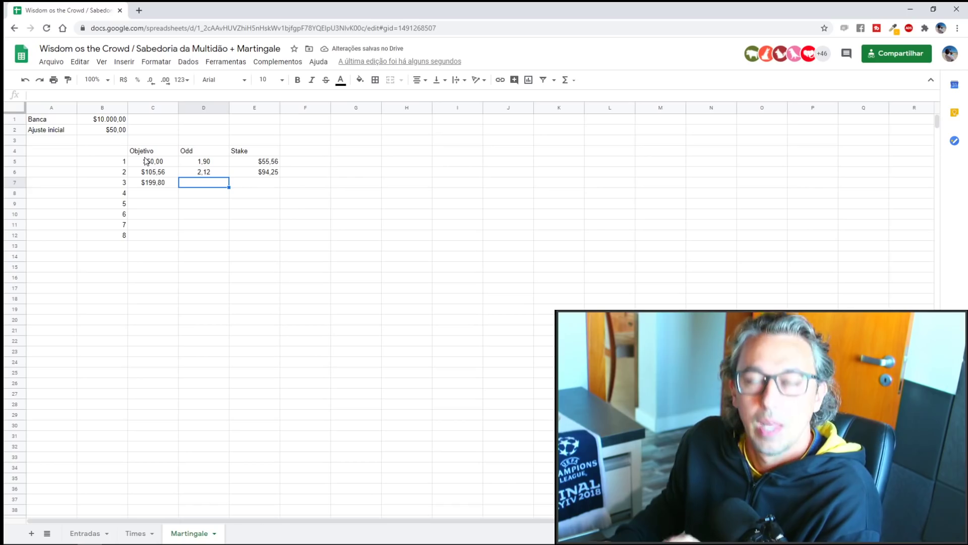
click(208, 225)
click(203, 186)
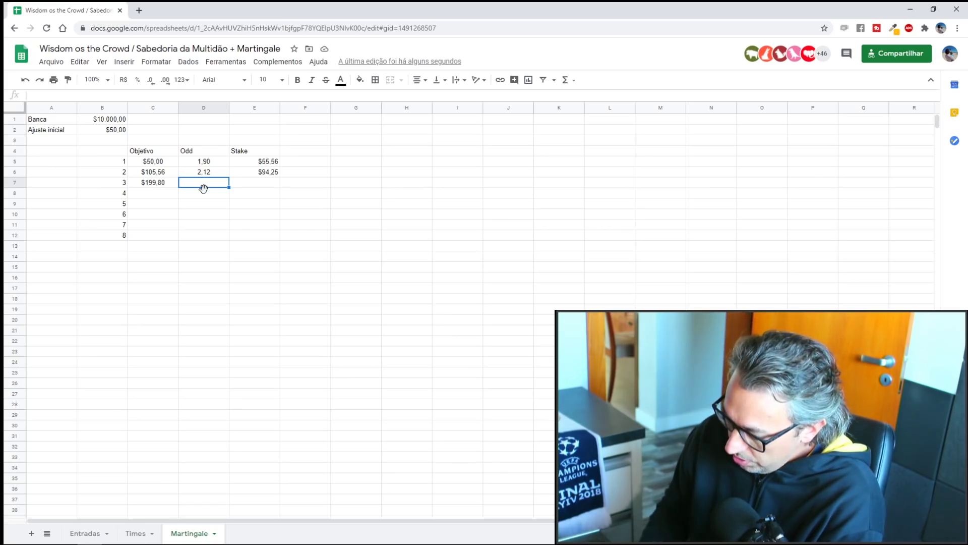
text(2)
key(Return)
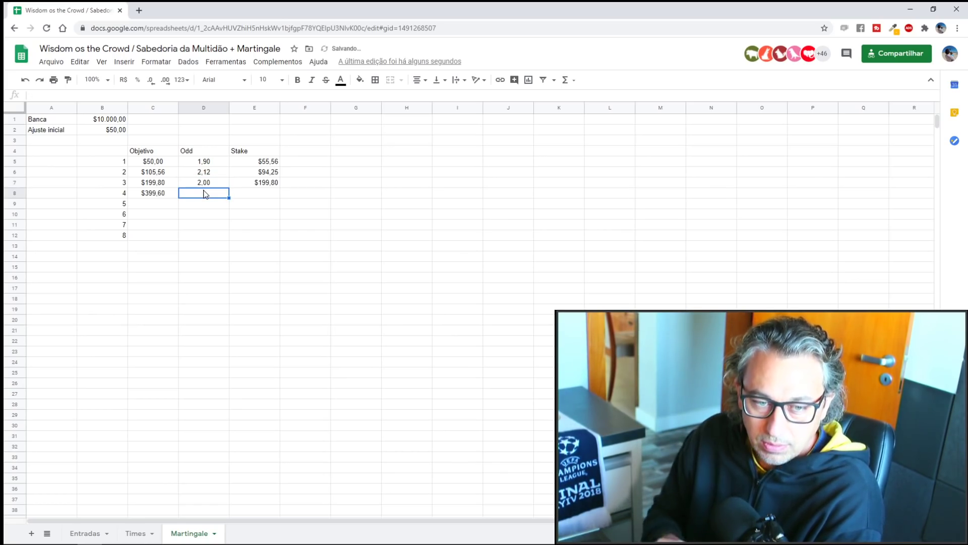
Enter the odds 1,85 for row 4 and 2,36 for row 5 of the Martingale table.
click(146, 195)
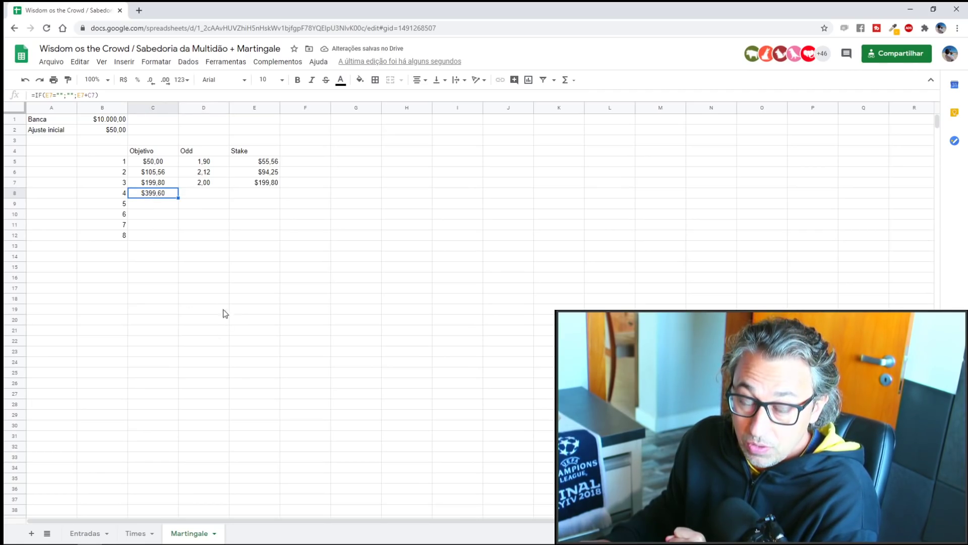
click(215, 194)
text(1,85)
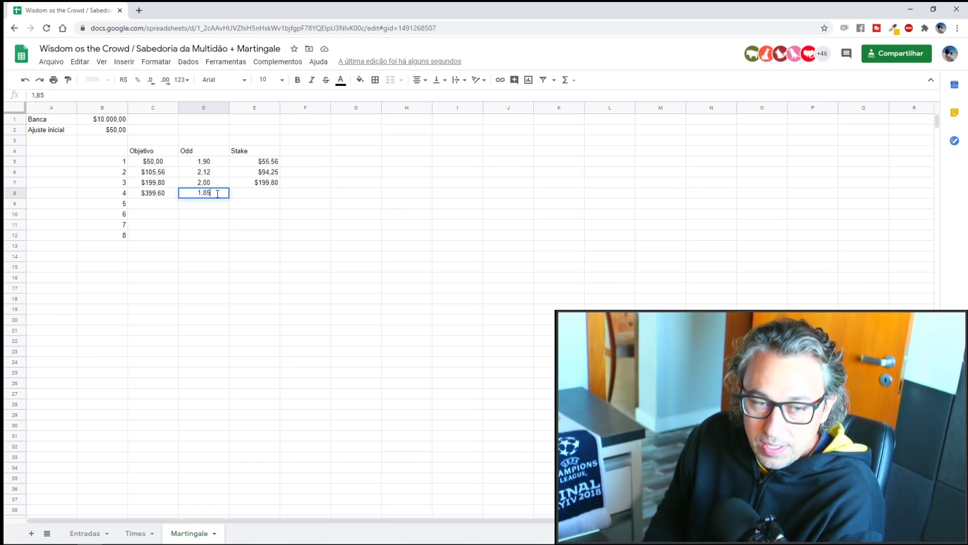
key(Return)
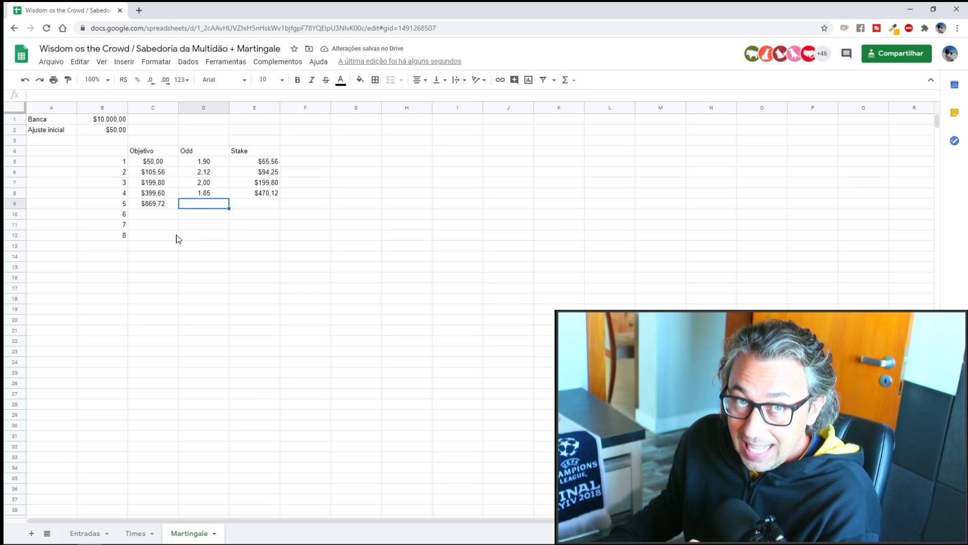
click(162, 163)
click(161, 206)
click(206, 208)
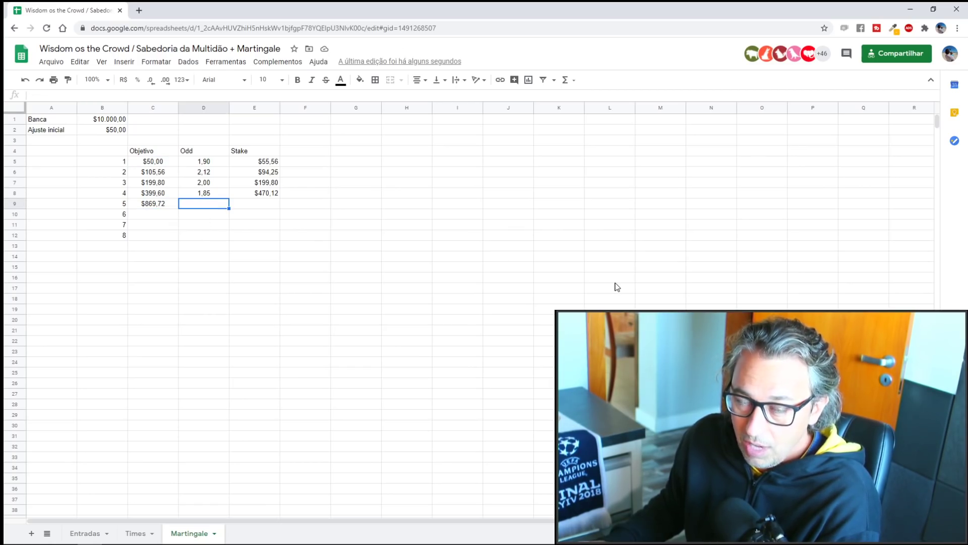
text(2,36)
key(Return)
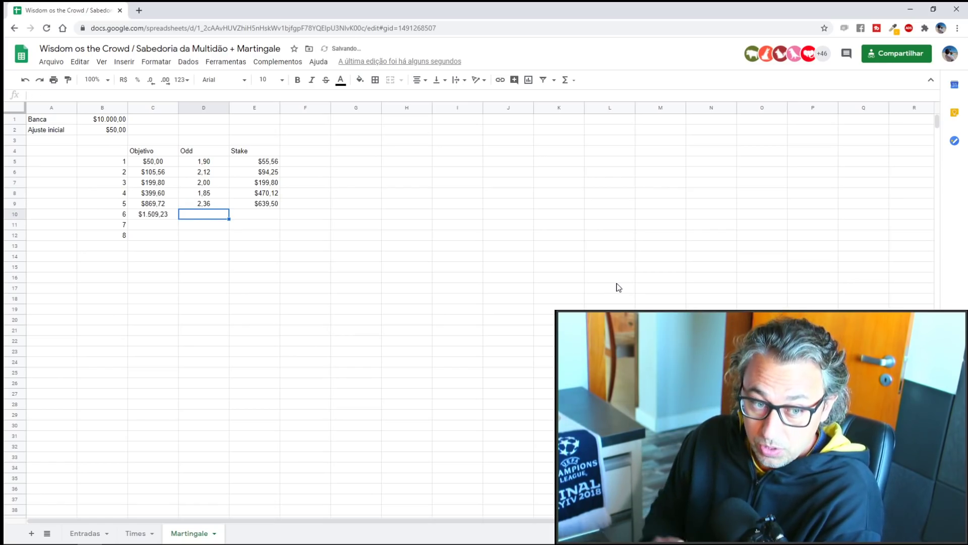
Enter the odds 2, 2,1 and 1,9 for rows 6, 7 and 8 of the Martingale table and select all eight stakes.
click(171, 219)
click(184, 217)
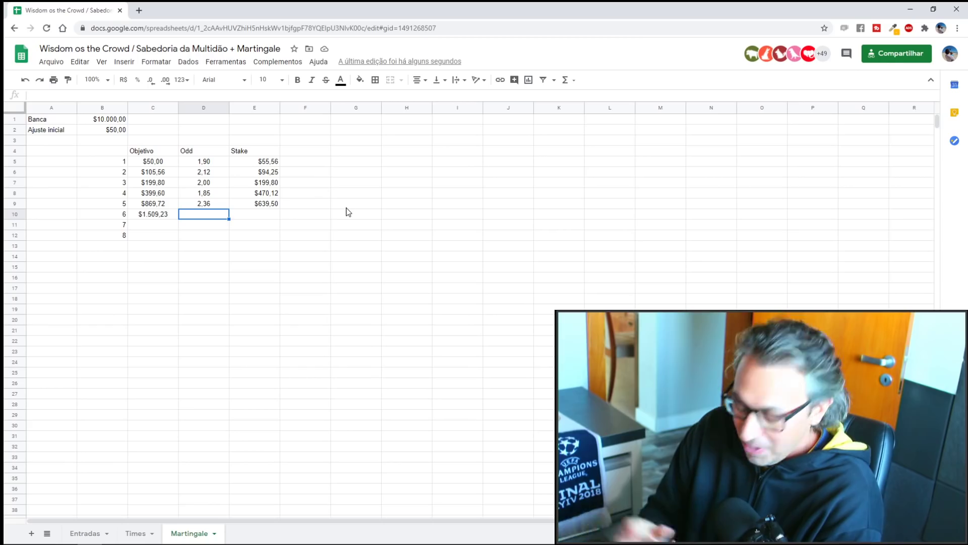
text(2)
key(Return)
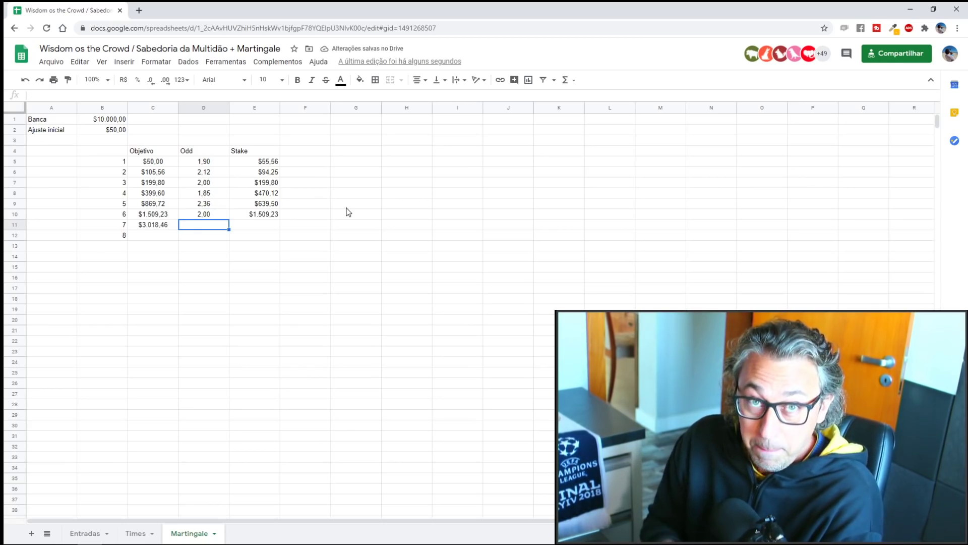
text(2,1)
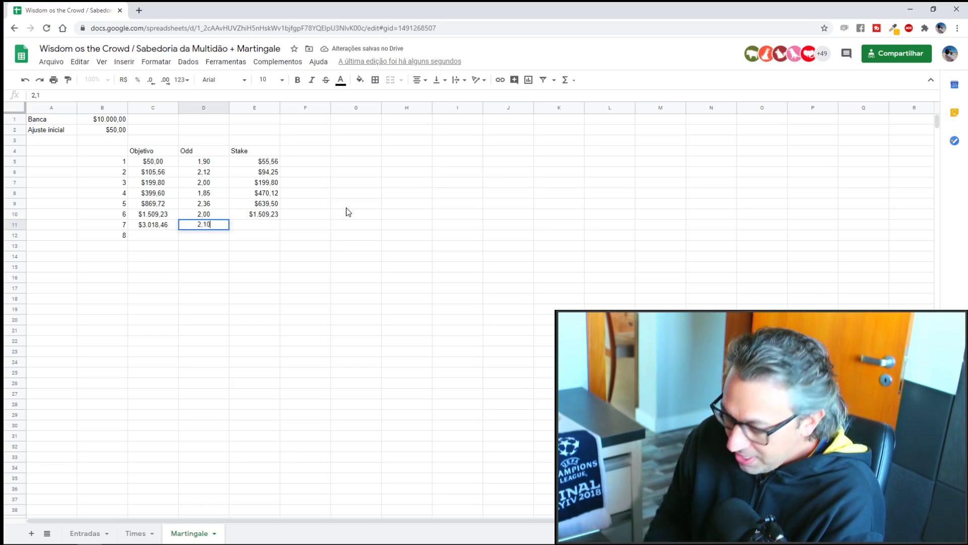
key(Return)
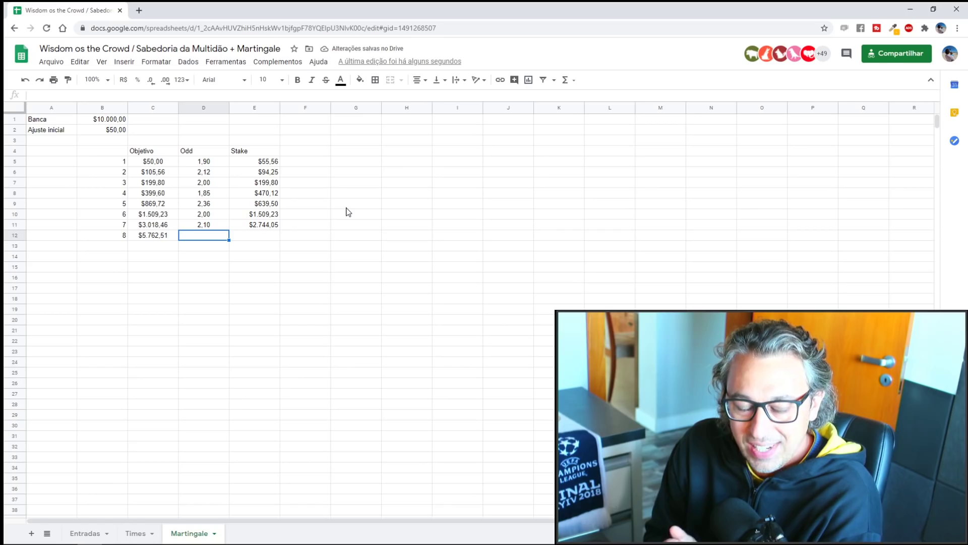
text(1,9)
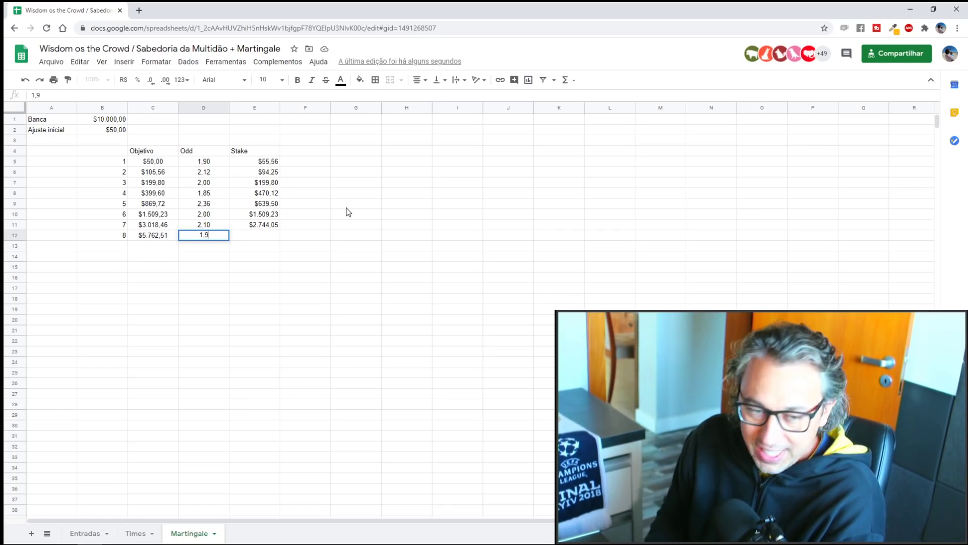
key(Return)
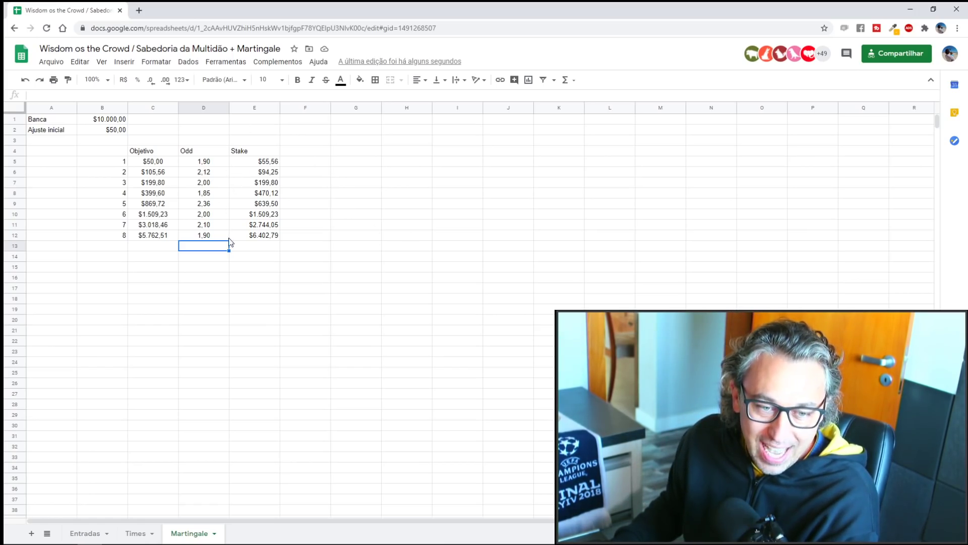
drag(277, 161, 271, 243)
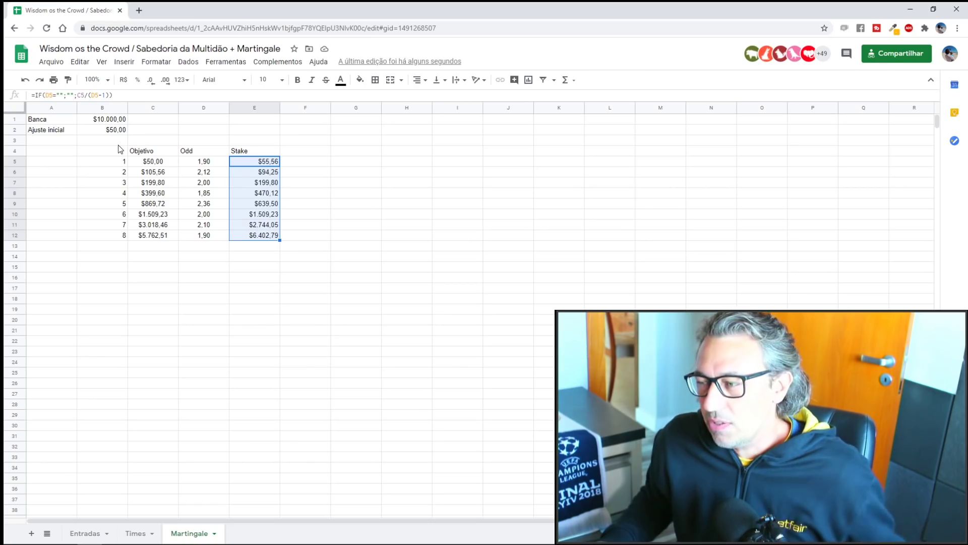
Set the Objetivo value for row 1 of the Martingale table to 250.
click(150, 162)
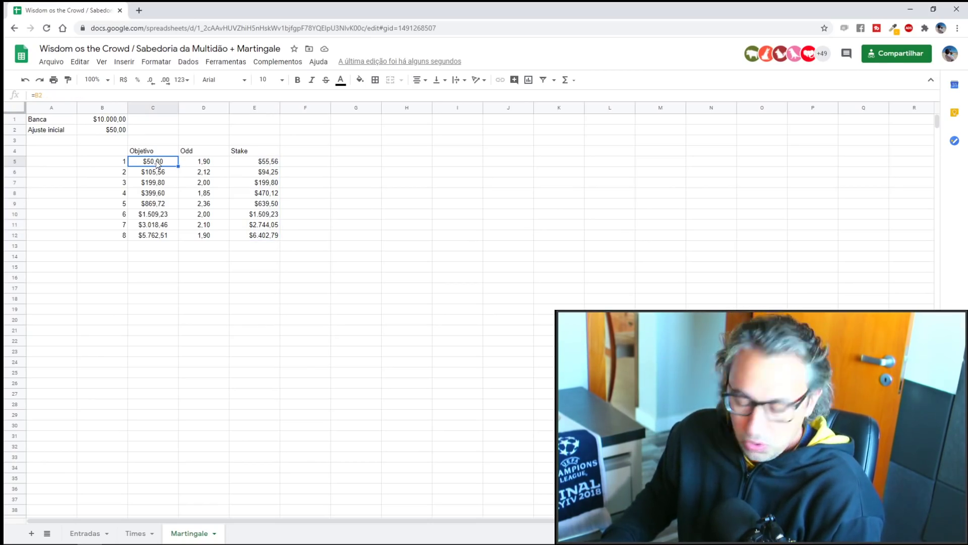
text(250)
key(Return)
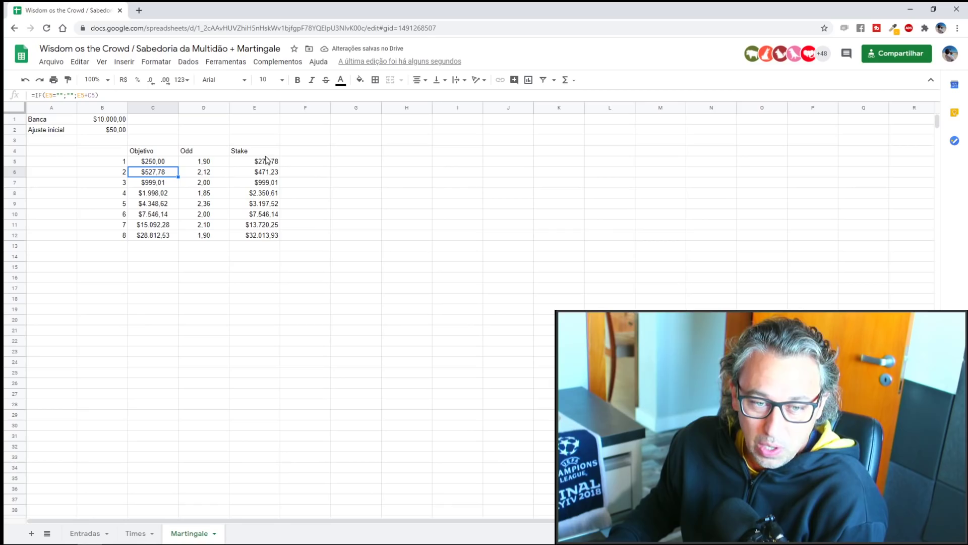
Highlight the stakes of rows 1 to 8 and those of rows 1 to 6 to examine how they grow.
drag(265, 161, 254, 237)
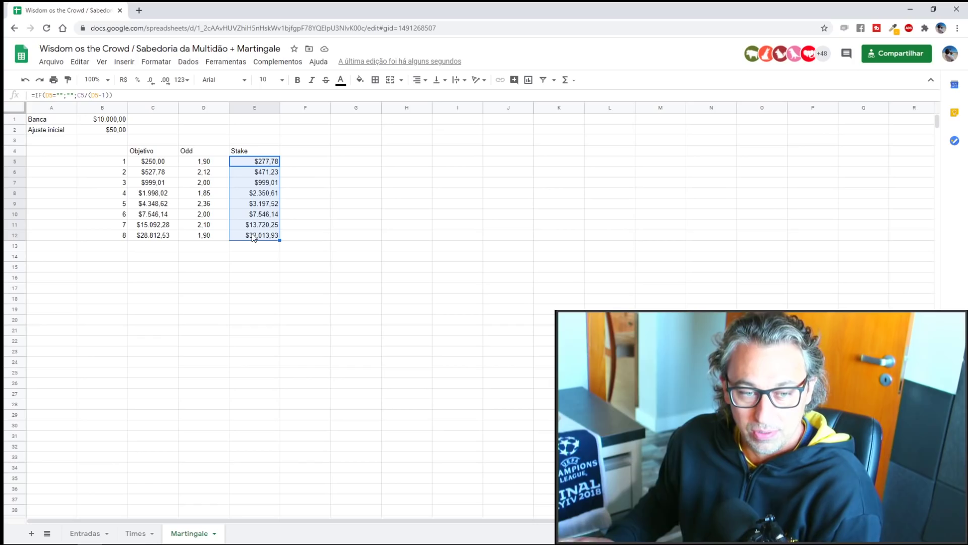
click(339, 217)
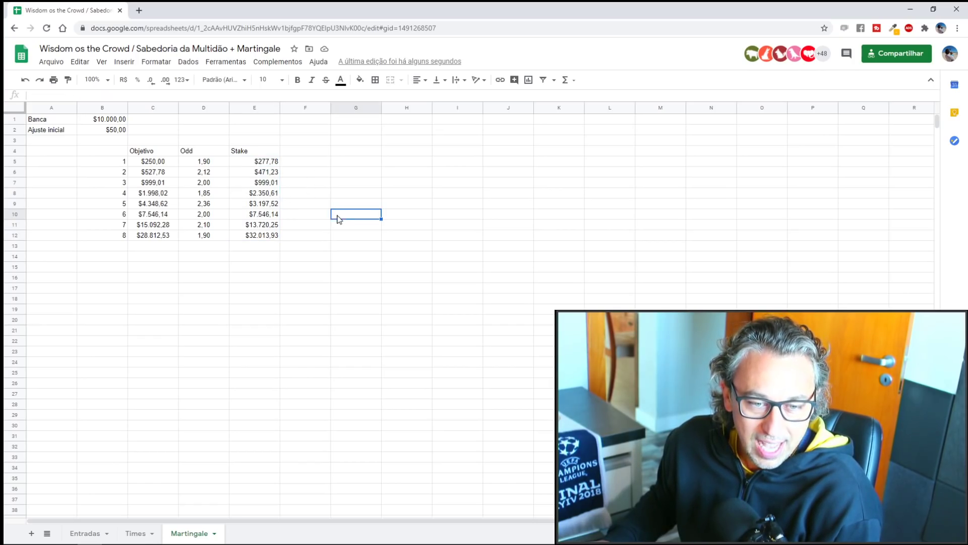
drag(265, 164, 263, 204)
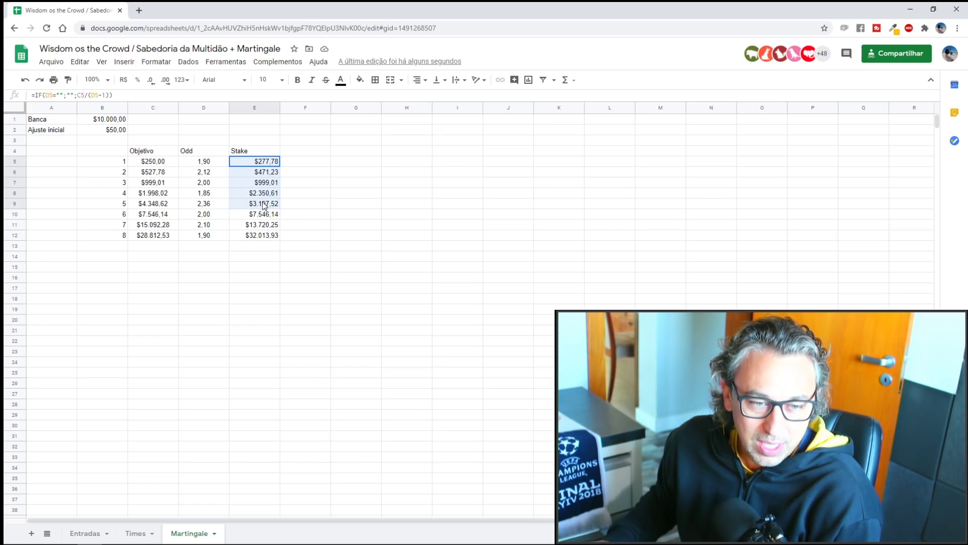
drag(263, 205, 263, 216)
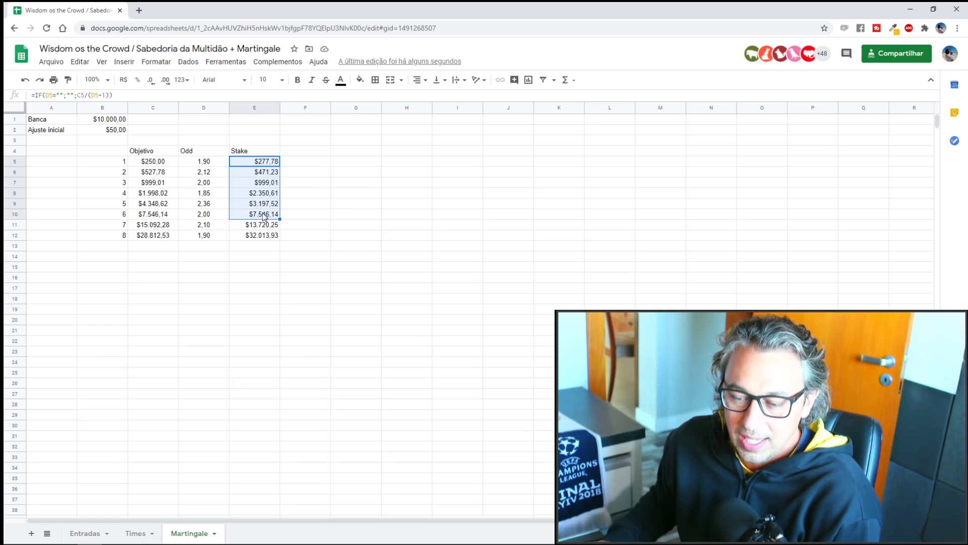
click(321, 207)
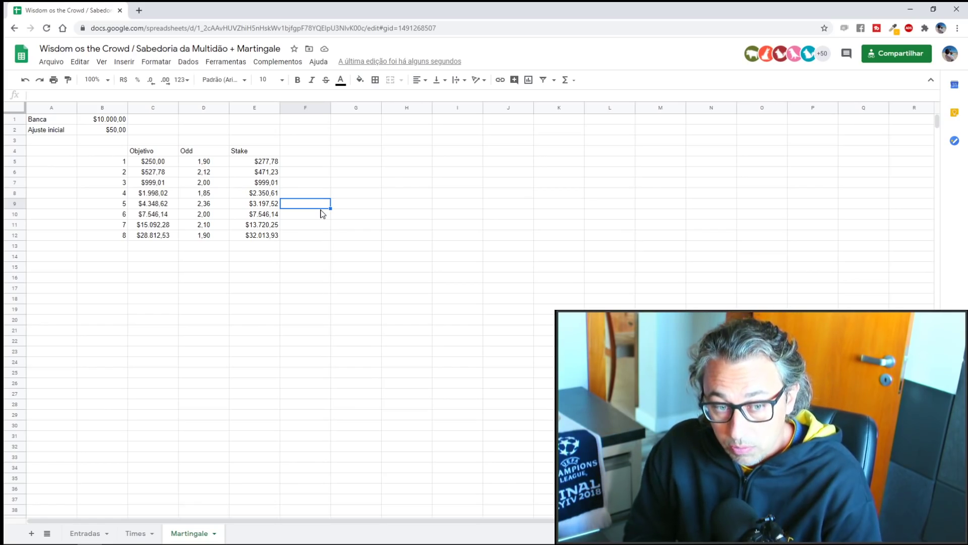
Return to the Entradas sheet with the list of project bets.
click(171, 213)
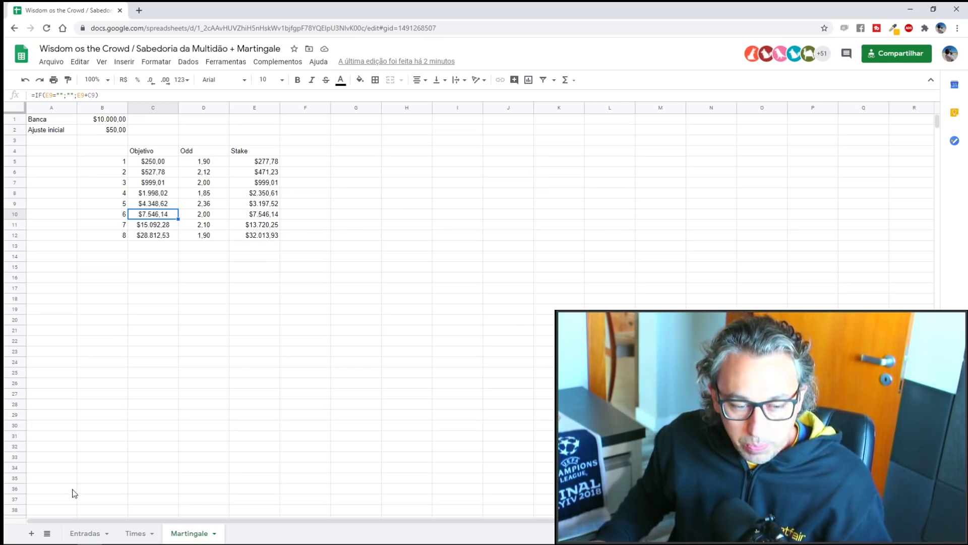
click(86, 531)
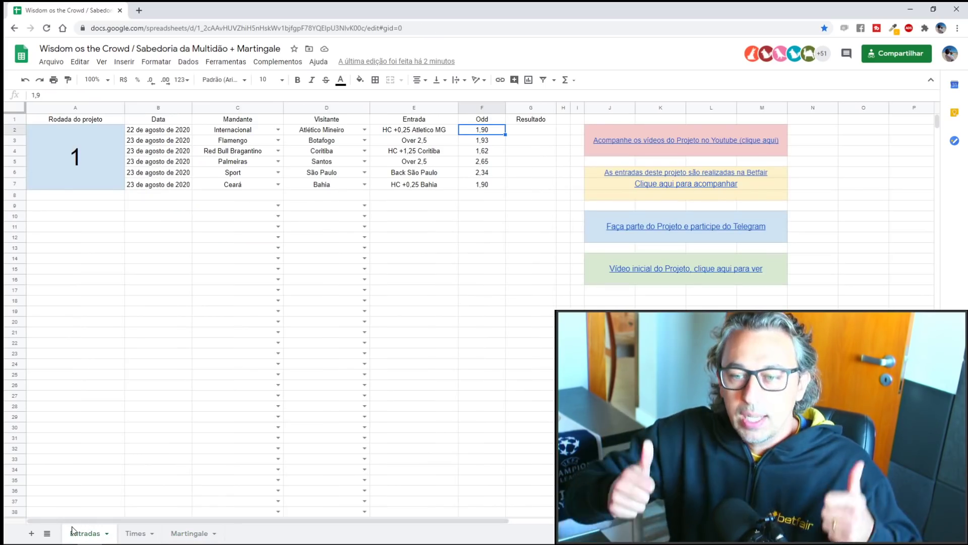